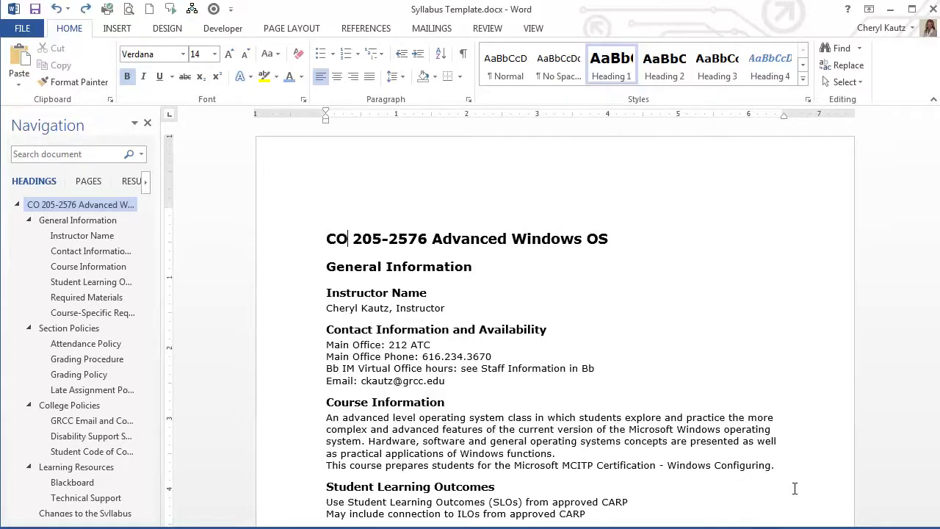
Check which heading styles are used for the course title, General Information and Instructor Name headings
left_click(533, 29)
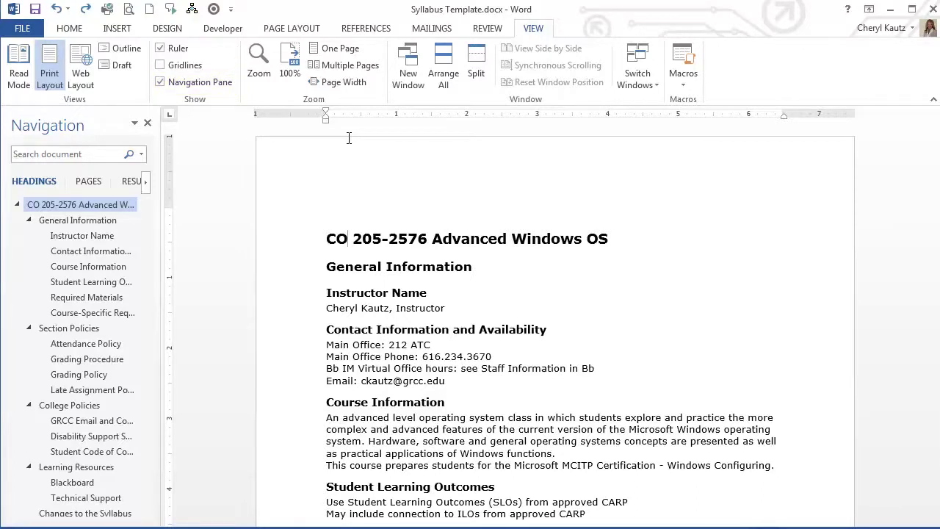
left_click(69, 28)
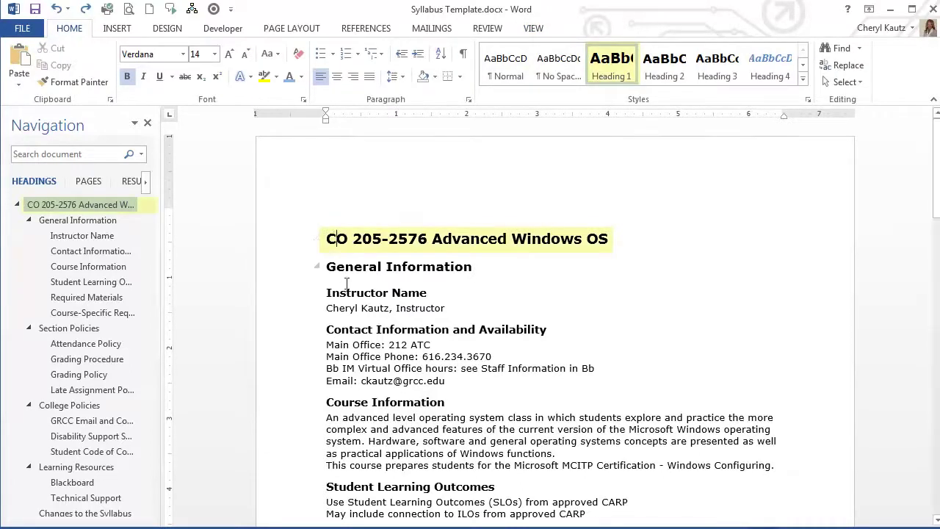
left_click(345, 269)
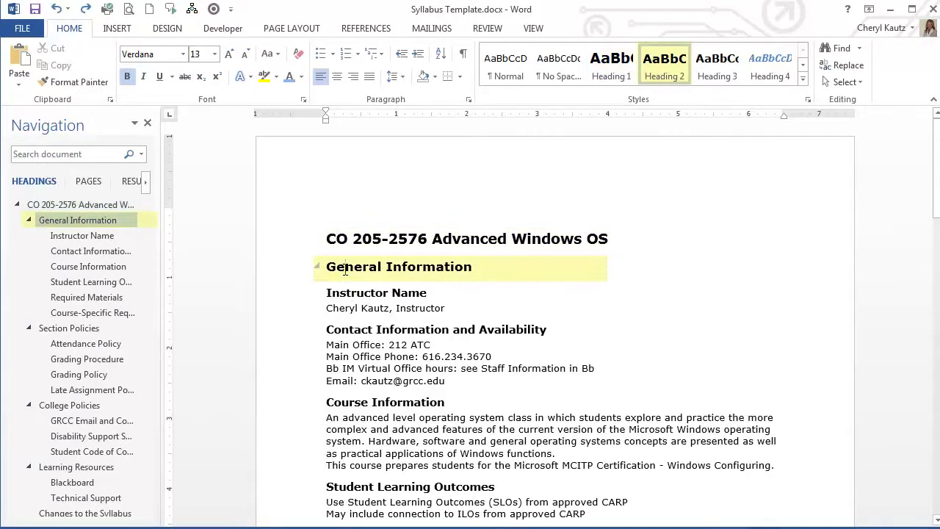
left_click(365, 294)
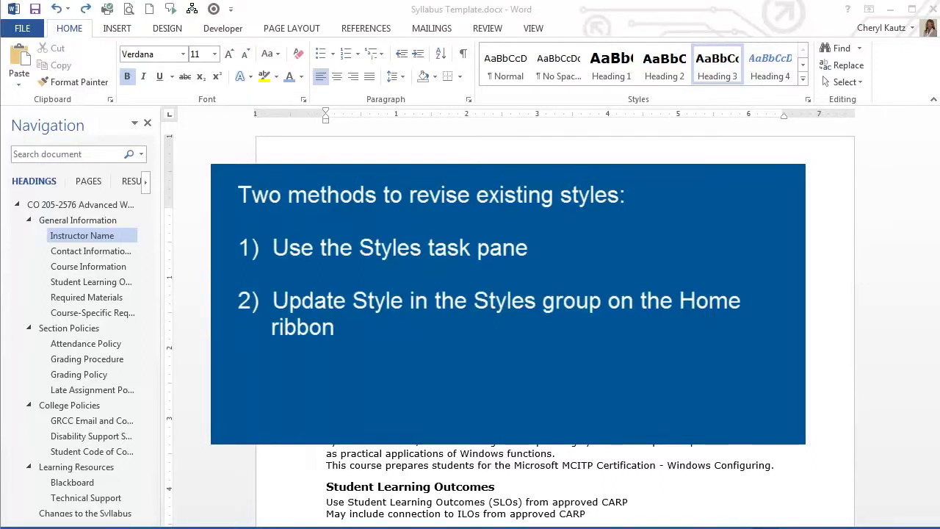
Modify the Heading 1 style of the course title to 22 pt with a lighter Text 2 blue font color
key("ctrl+Home")
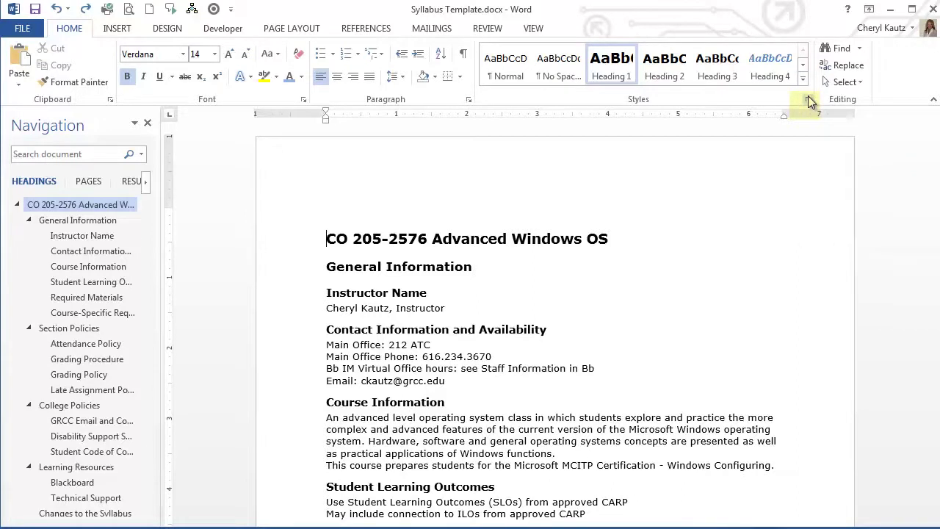
left_click(808, 100)
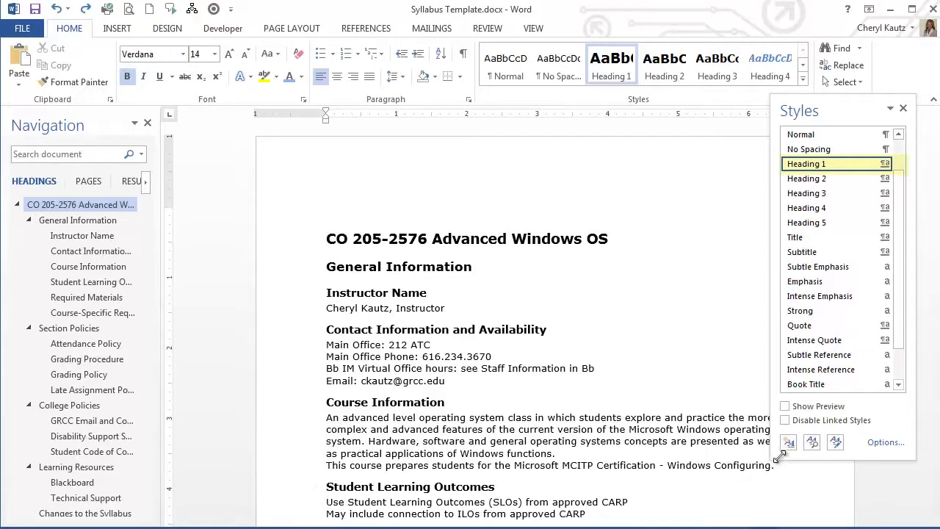
left_click(885, 166)
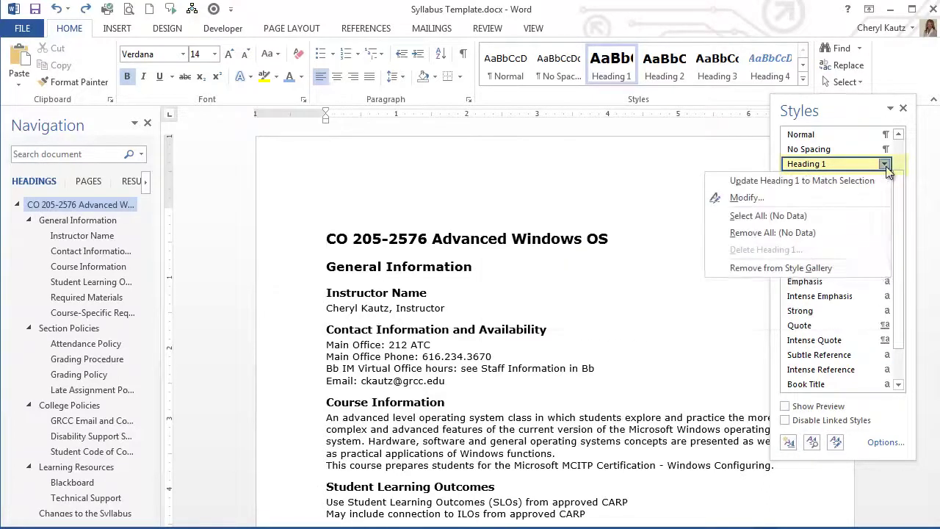
left_click(865, 199)
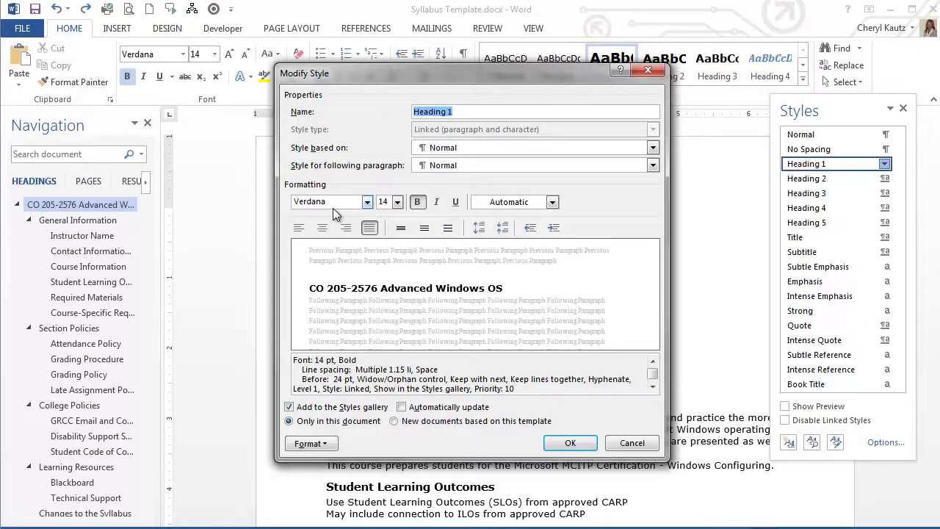
left_click(397, 202)
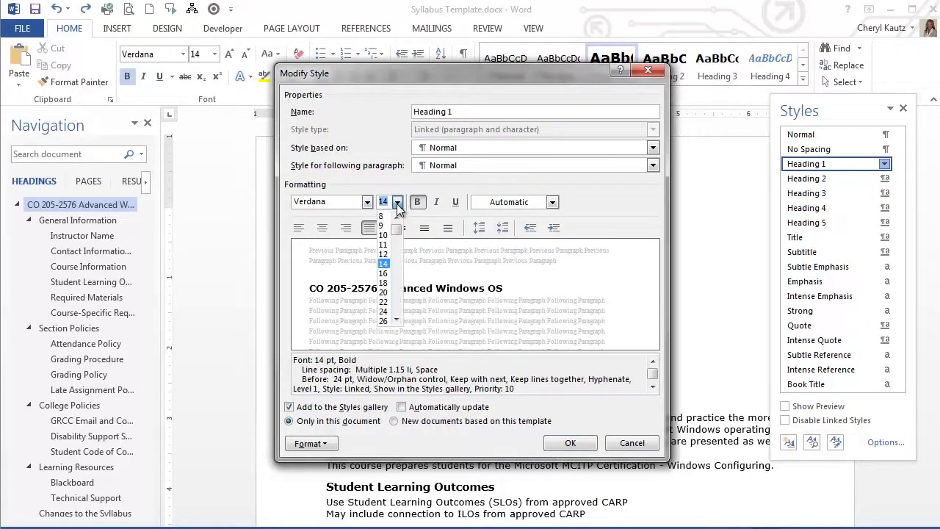
left_click(383, 302)
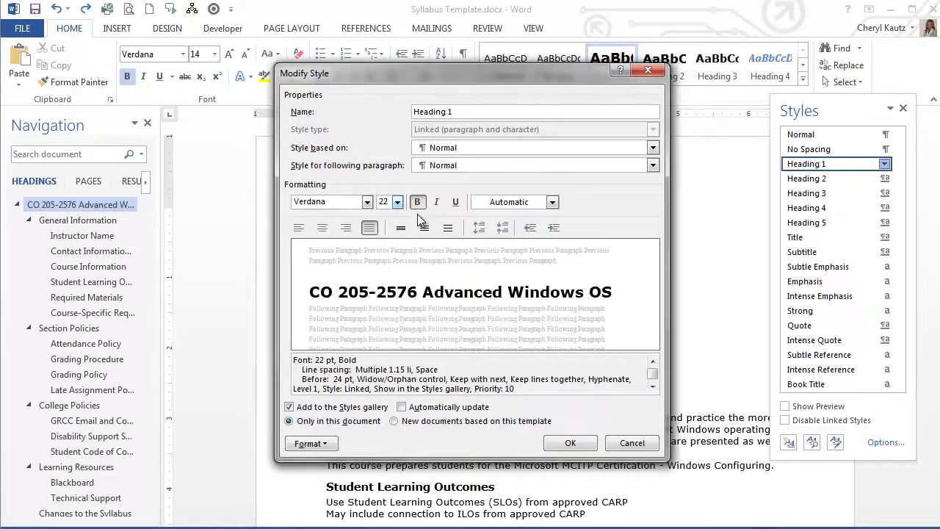
left_click(553, 202)
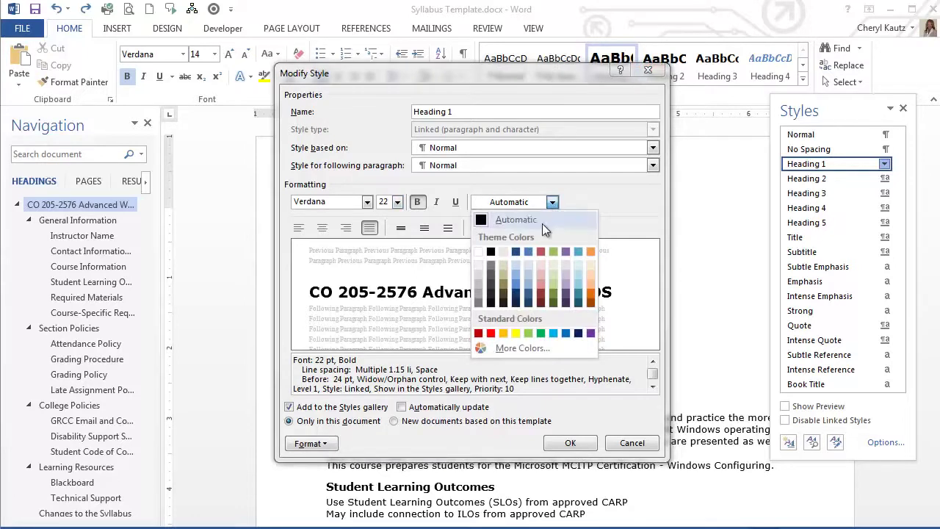
left_click(516, 283)
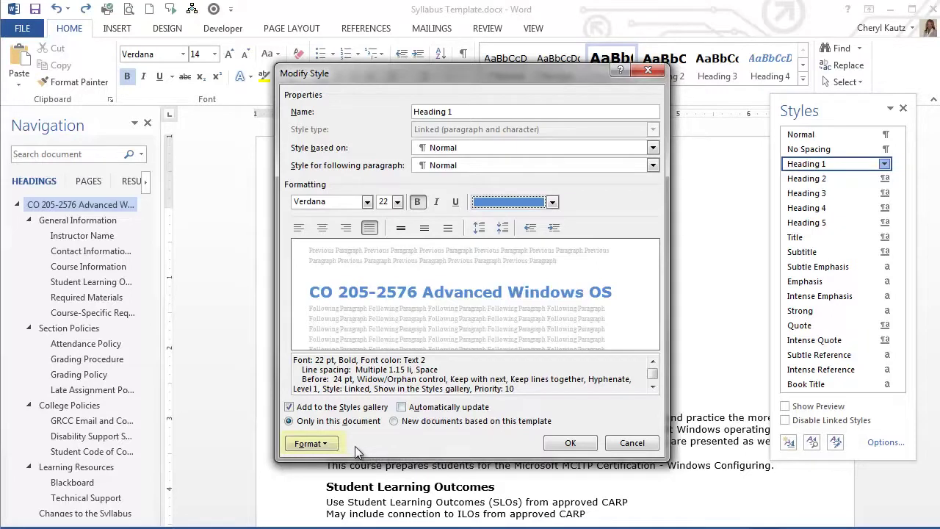
Make the Heading 1 style changes apply to new documents based on this template and confirm them
left_click(333, 447)
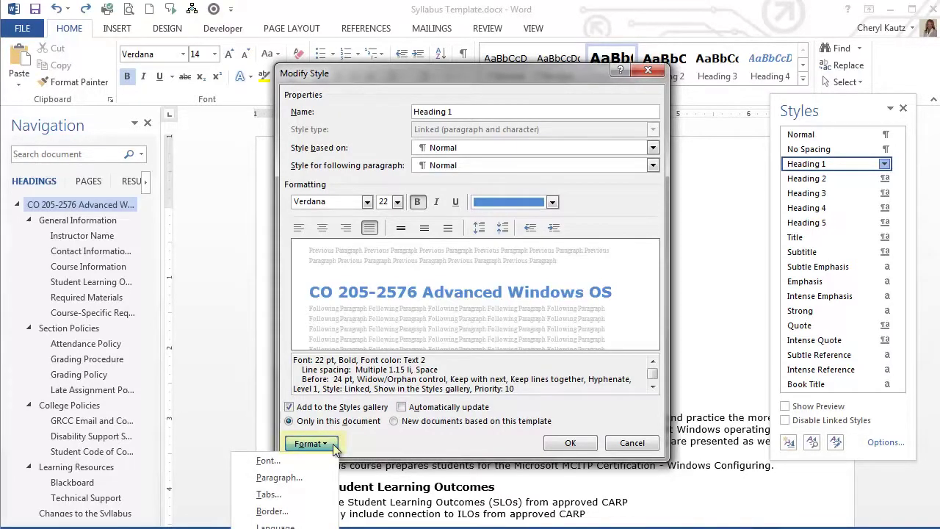
left_click(371, 442)
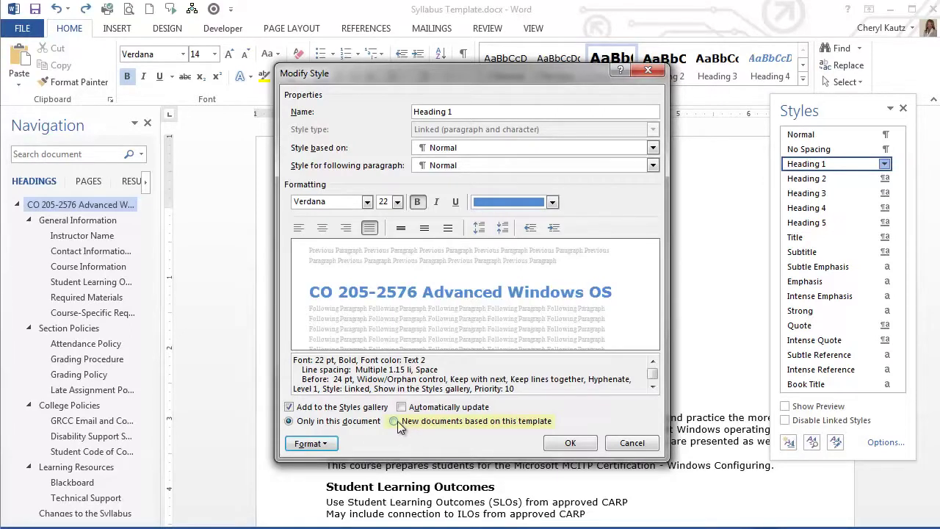
left_click(395, 421)
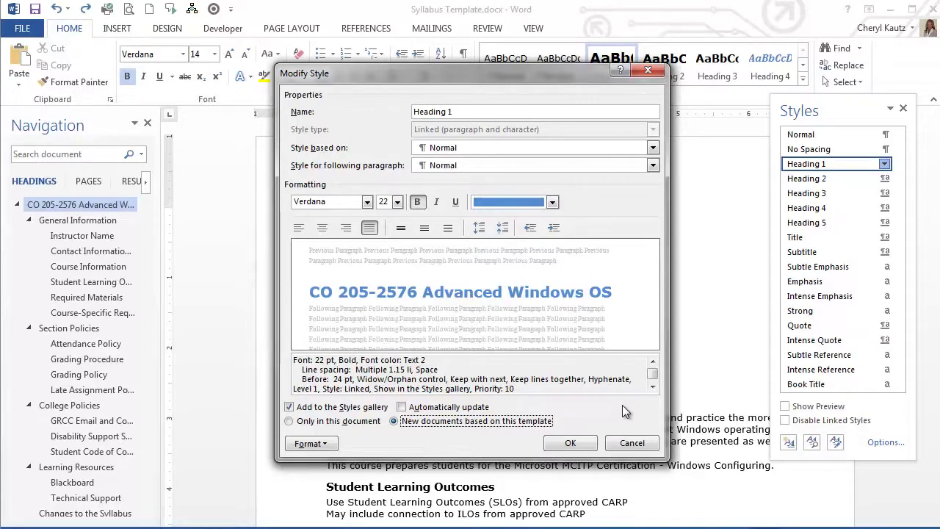
left_click(583, 447)
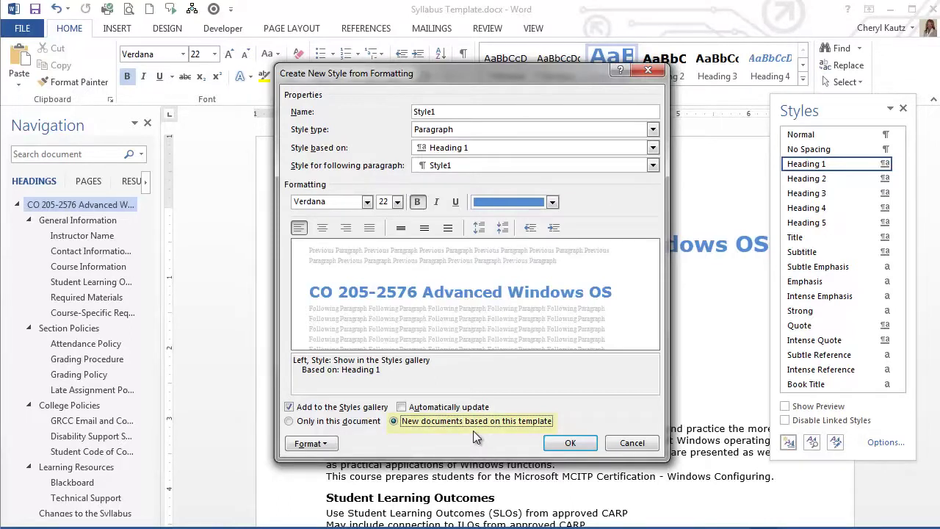
key("Return")
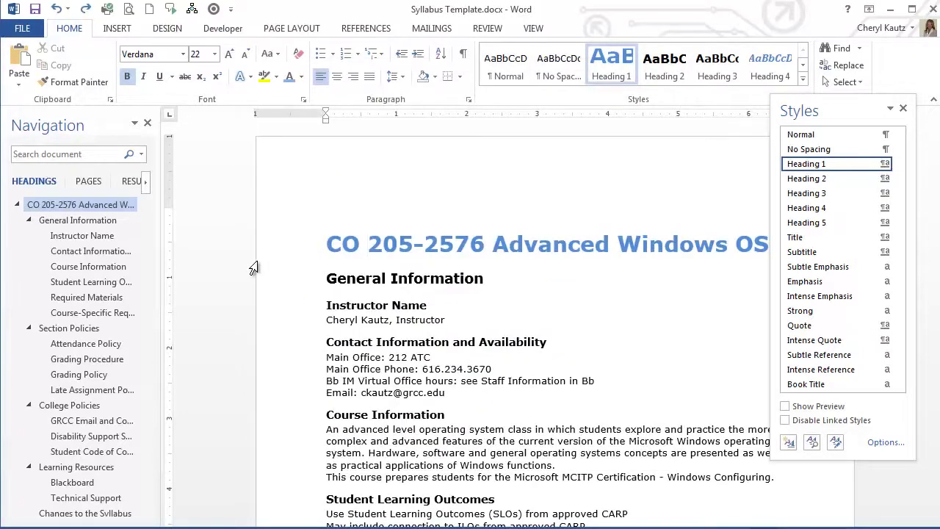
Create a new blank document, examine its Heading 1 style in the style gallery, and return to Syllabus Template.docx
left_click(150, 12)
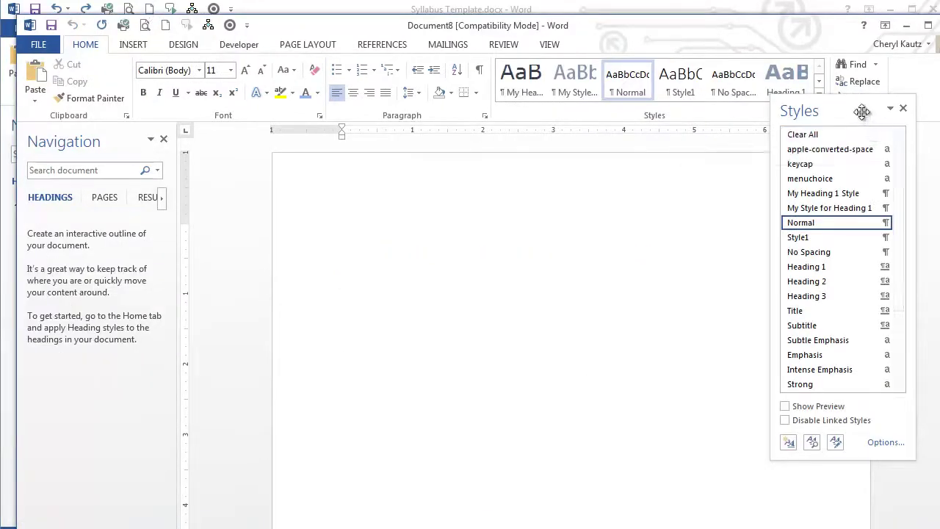
left_click_drag(854, 123, 831, 192)
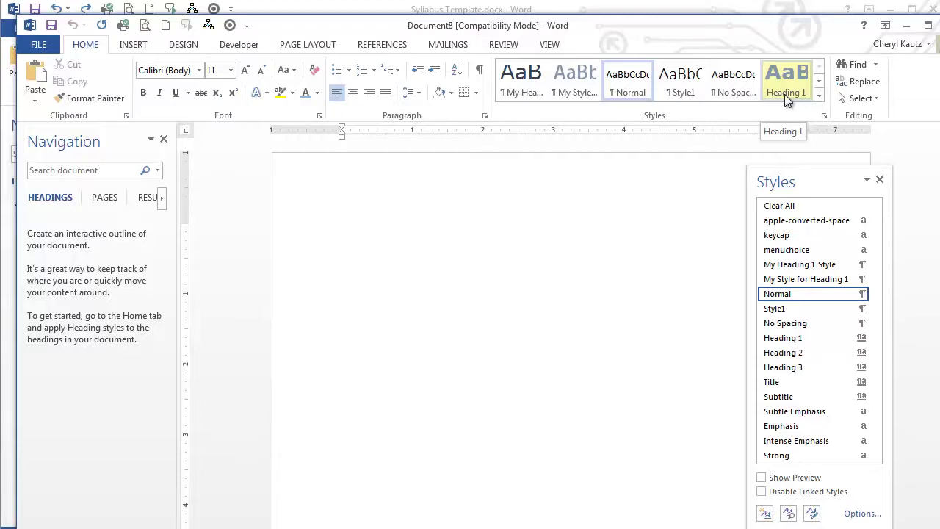
key("alt+Tab")
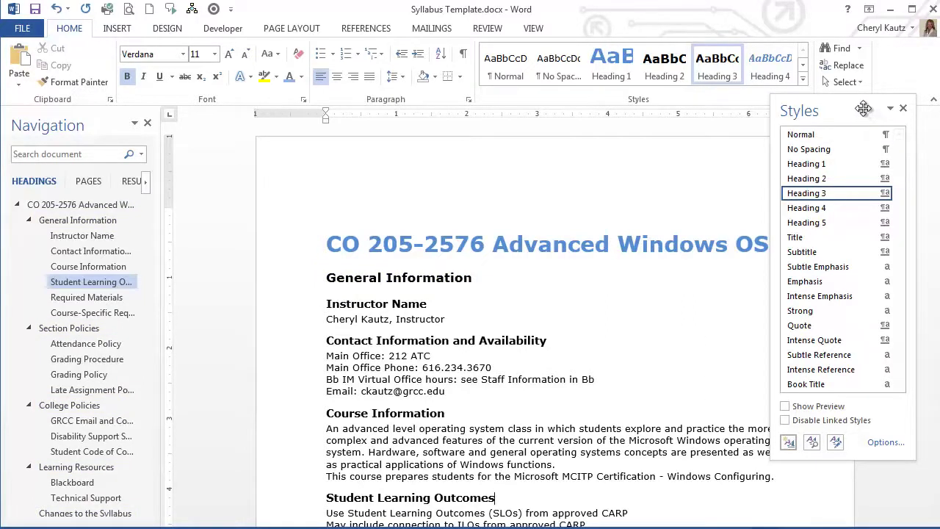
Close the Styles pane and format the General Information heading as 14 pt in a lighter Text 2 blue
left_click(902, 109)
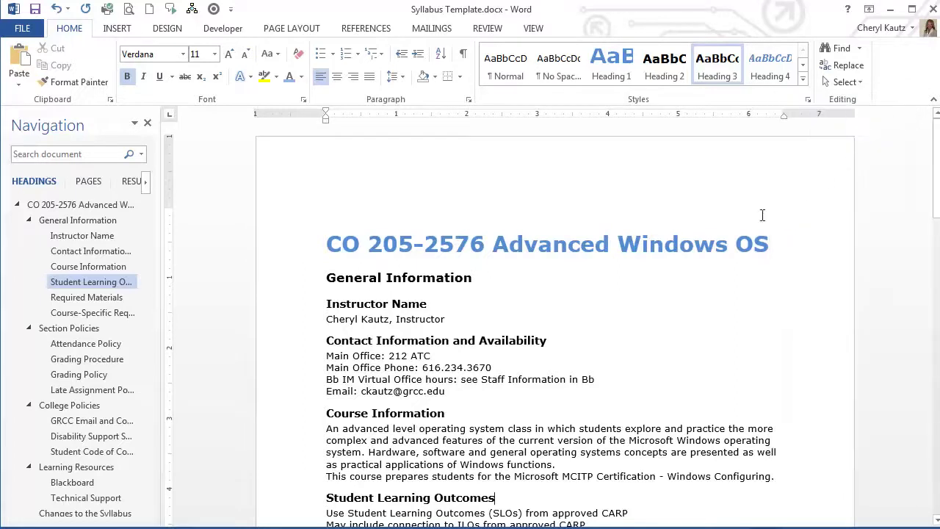
left_click(282, 286)
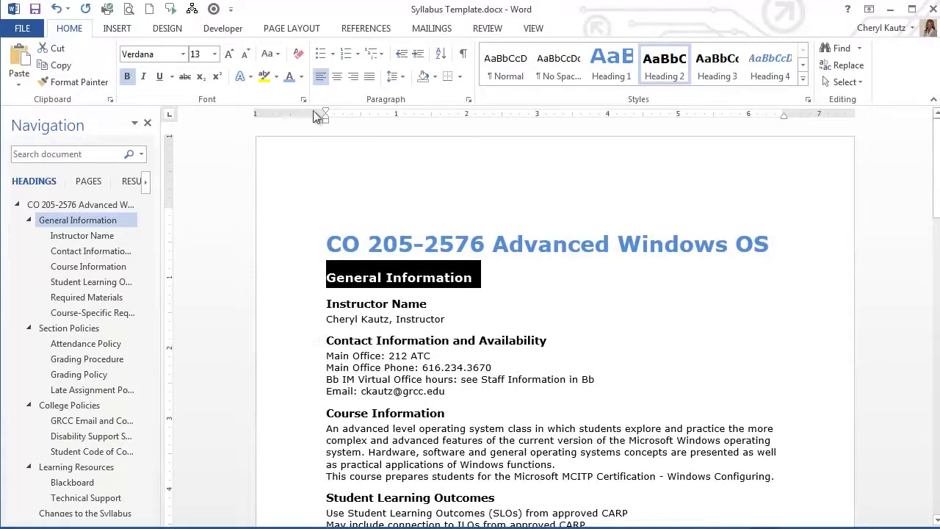
left_click(235, 58)
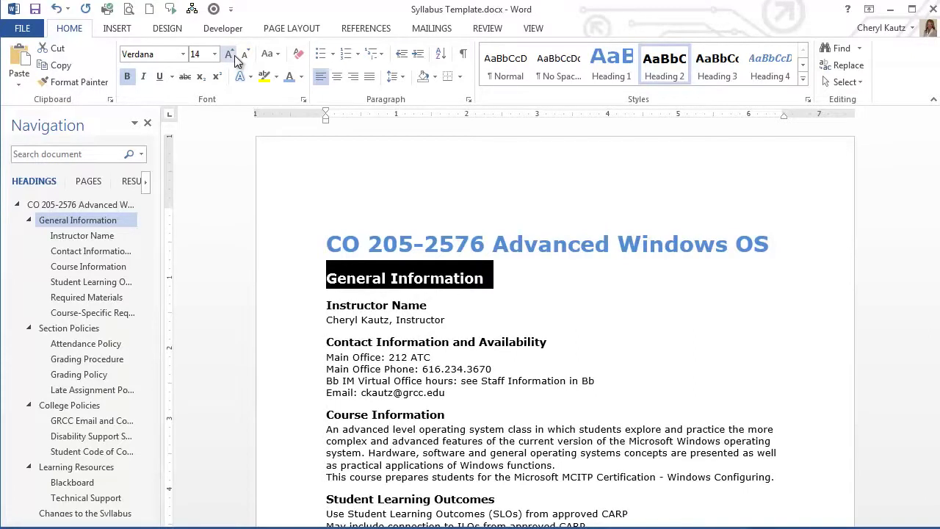
left_click(301, 76)
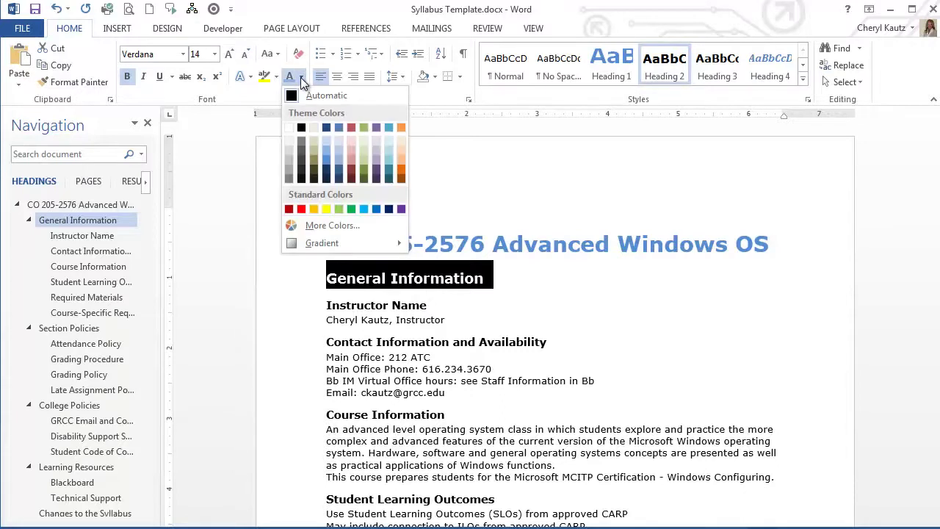
left_click(329, 149)
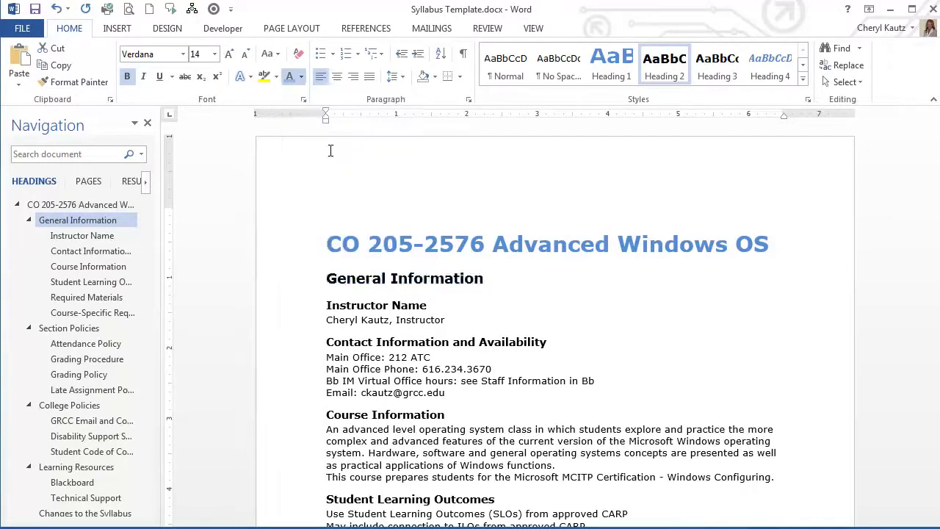
Set the General Information heading's spacing after the paragraph to 12 pt
left_click(404, 79)
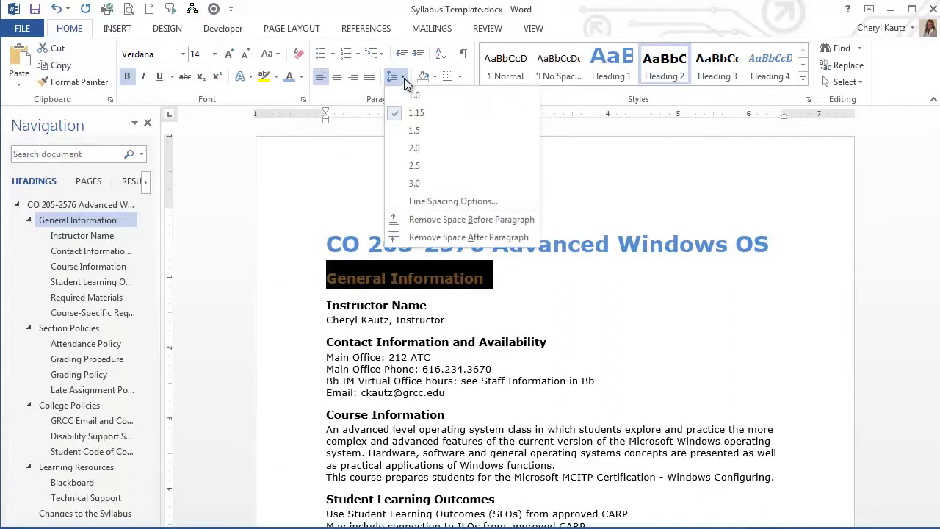
left_click(434, 201)
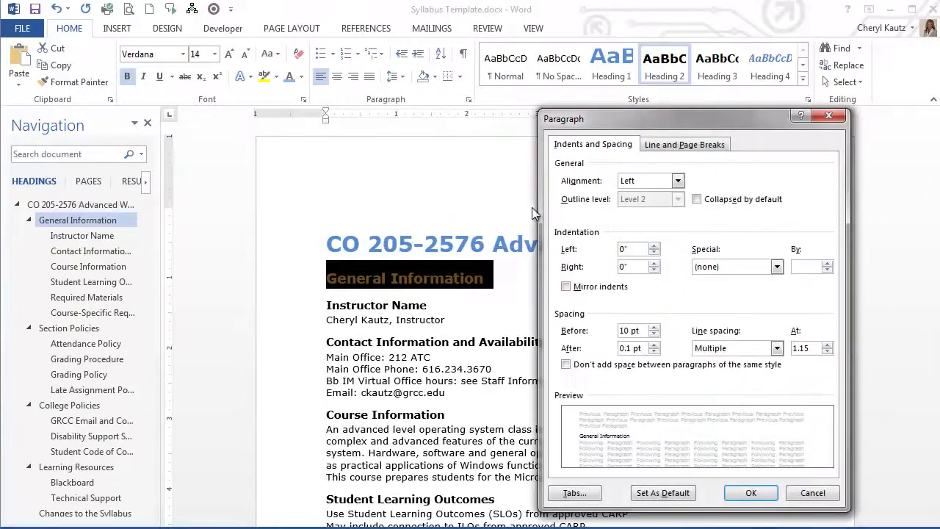
left_click(654, 344)
left_click(654, 345)
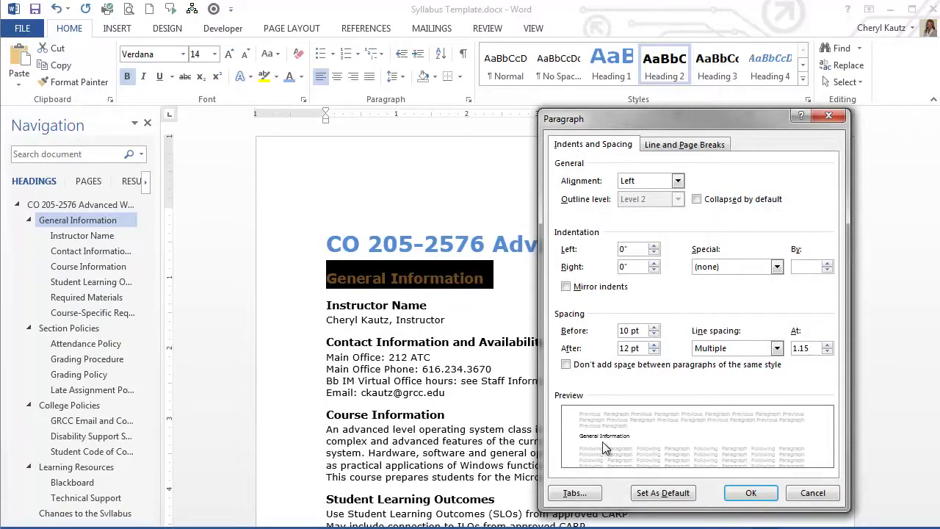
left_click(751, 493)
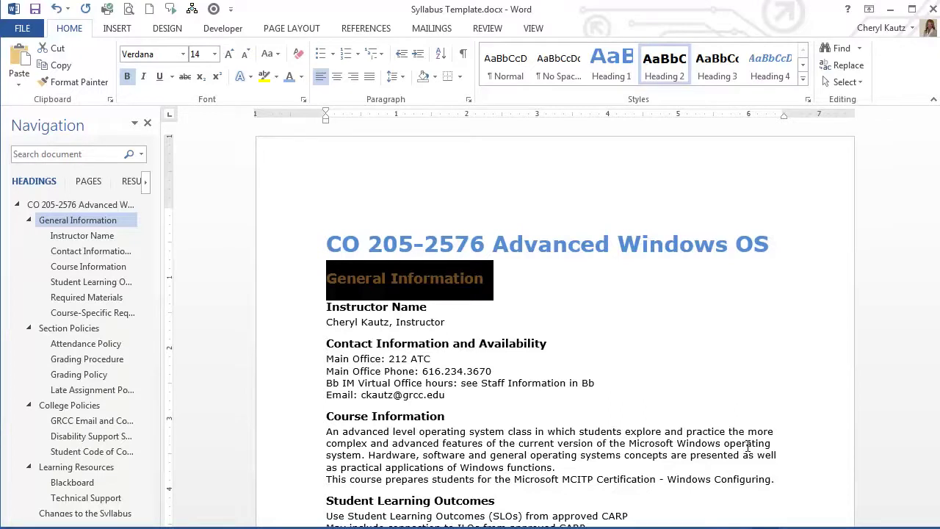
Update the Heading 2 style to match the formatted General Information heading and check the other section headings in the document
right_click(674, 74)
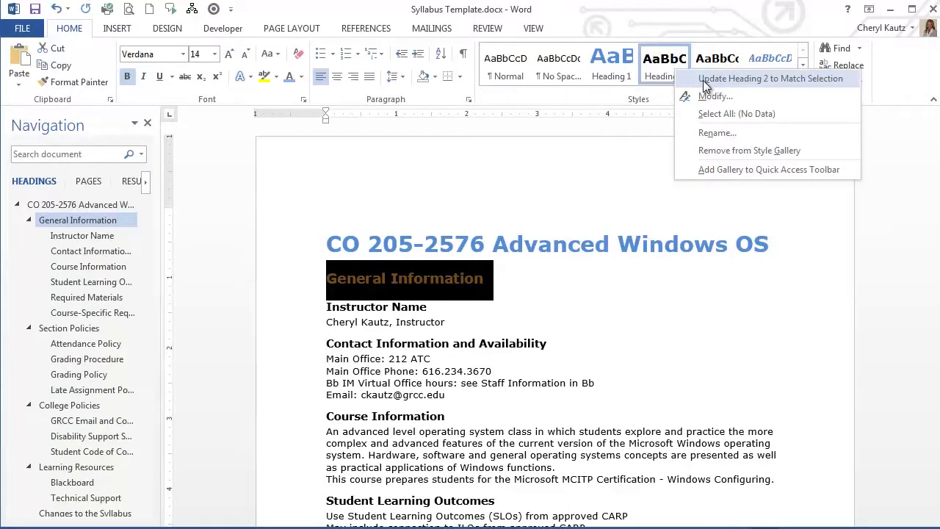
left_click(705, 81)
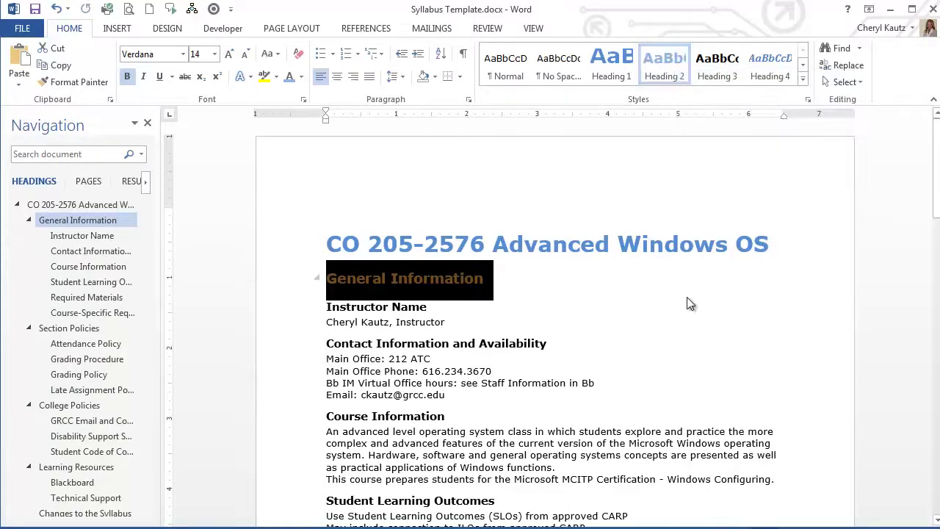
left_click(609, 365)
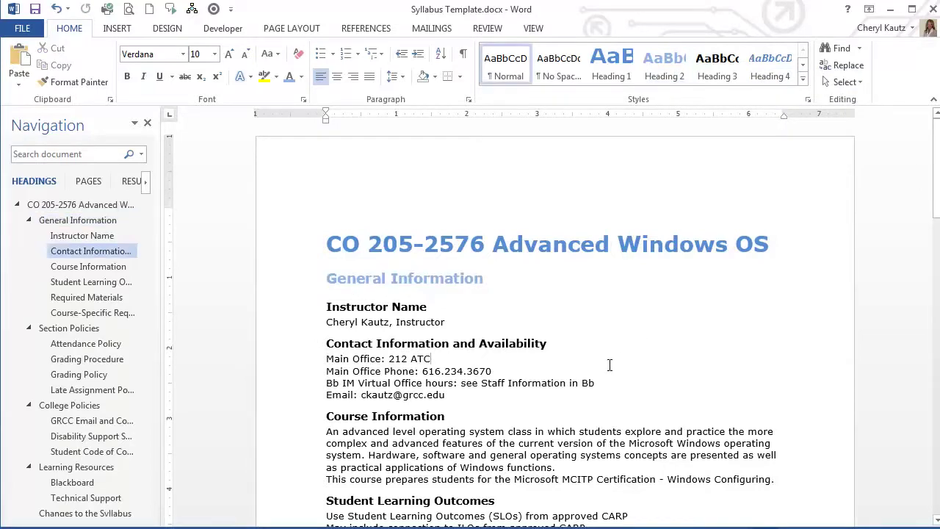
scroll(609, 365, "down", 10)
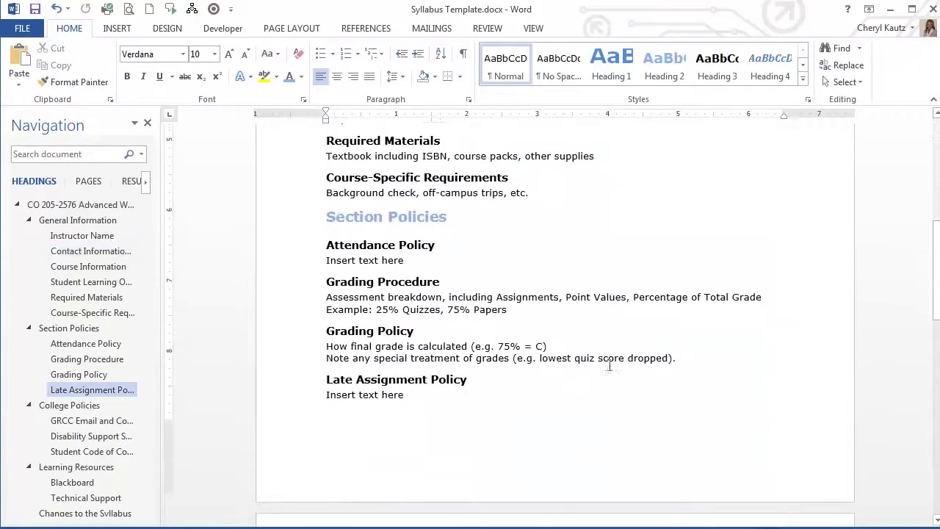
scroll(609, 365, "down", 4)
scroll(610, 364, "down", 7)
scroll(608, 365, "down", 3)
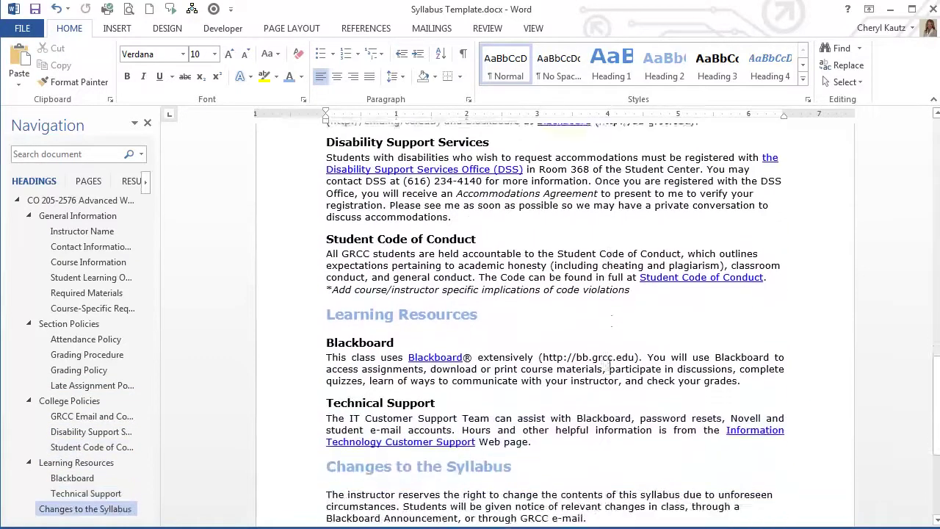
scroll(610, 365, "down", 5)
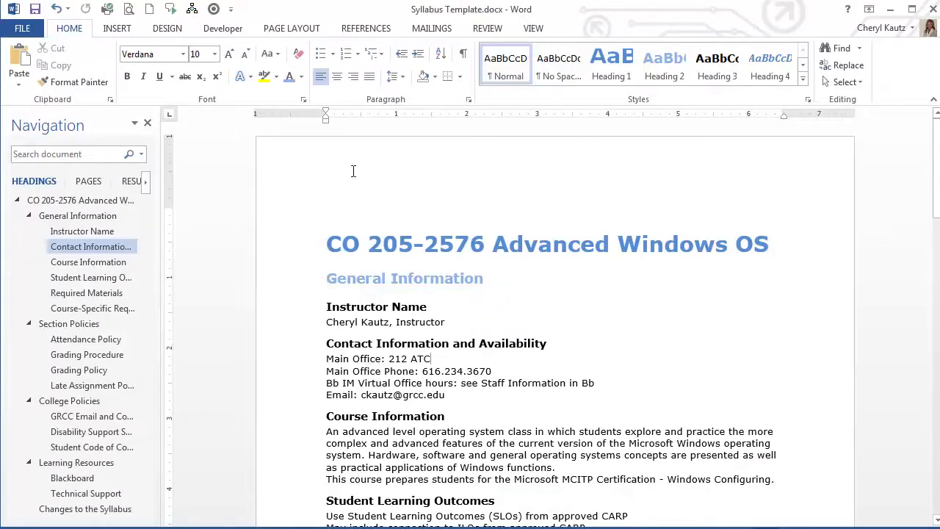
Look through the available fonts around Times New Roman without changing the font of the body text
left_click(184, 59)
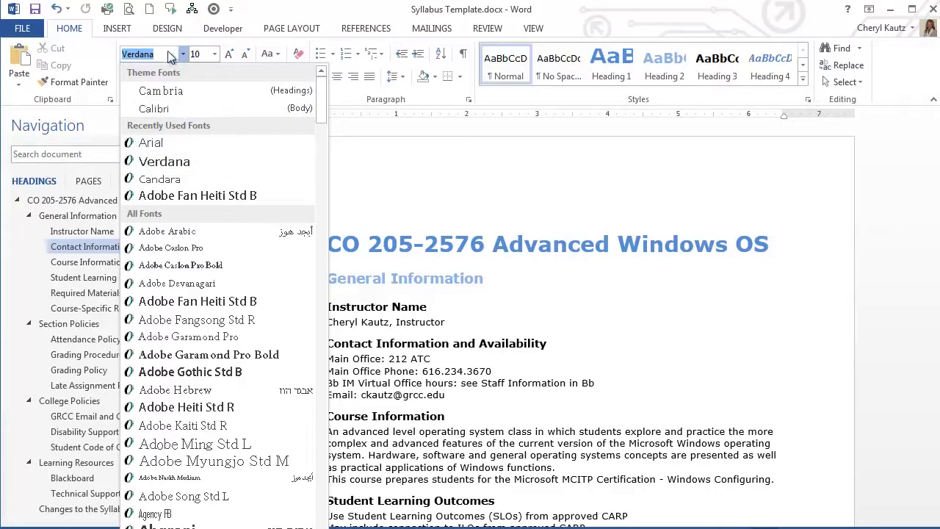
type("Times New Ro")
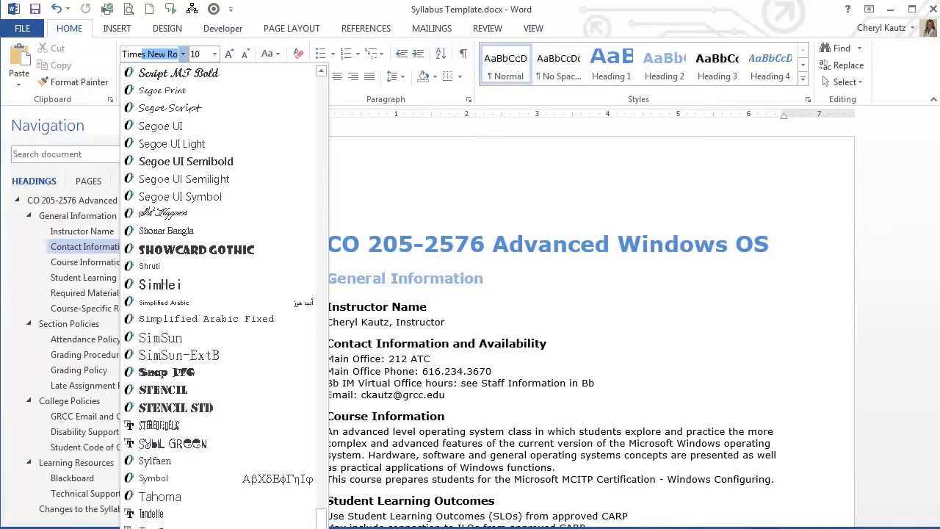
scroll(283, 409, "down", 9)
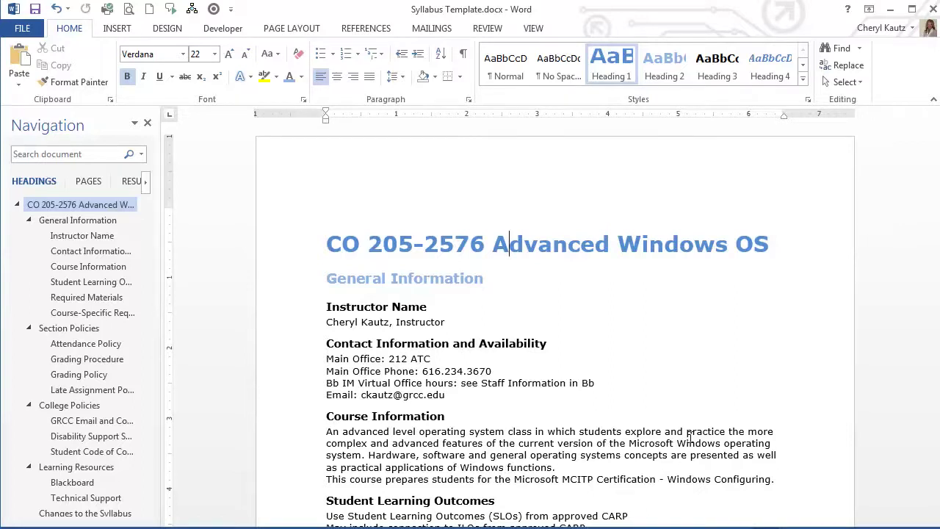
Open the Styles pane and examine the options for updating or modifying the Heading 1 style
left_click(807, 99)
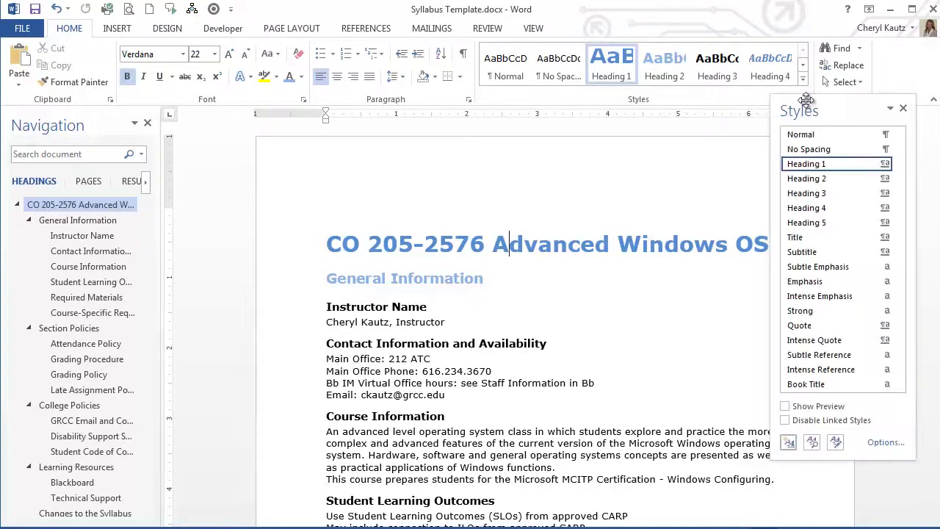
left_click(885, 165)
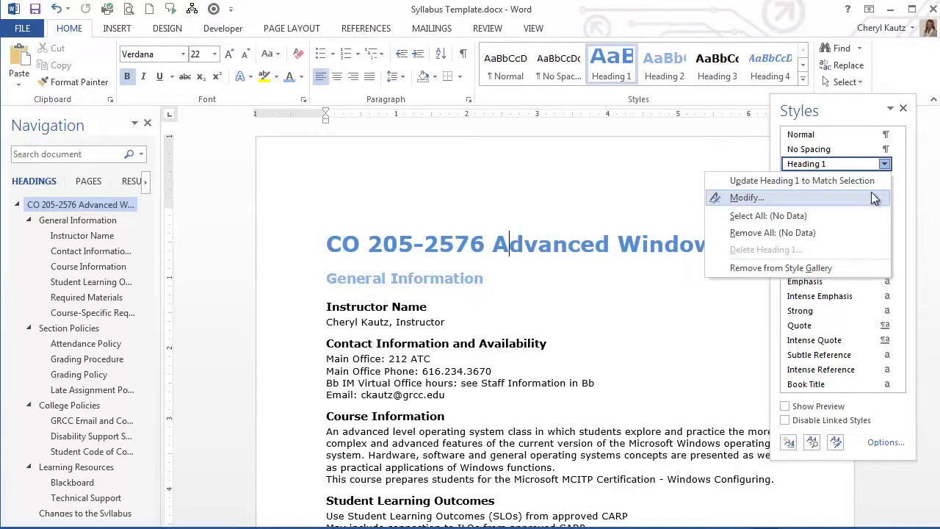
left_click(670, 186)
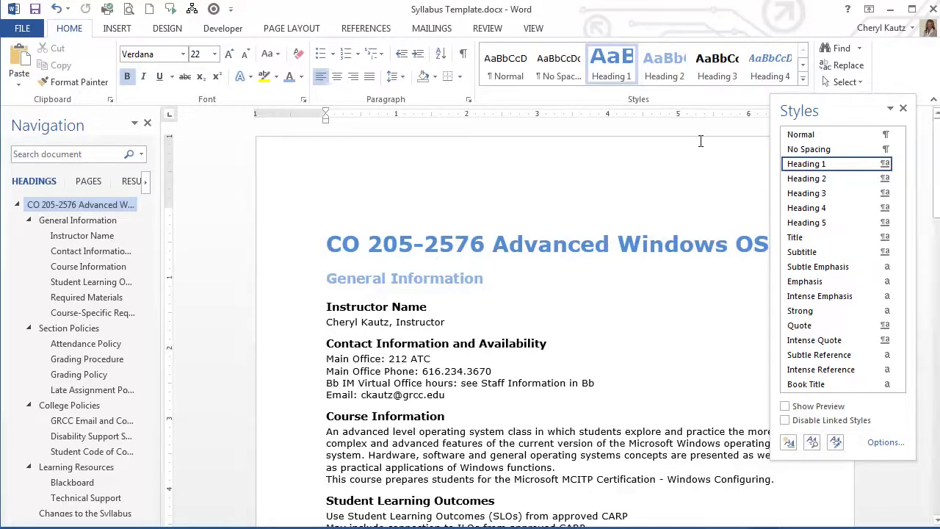
Update the Heading 2 style to match the selected General Information heading and deselect the heading
left_click(292, 286)
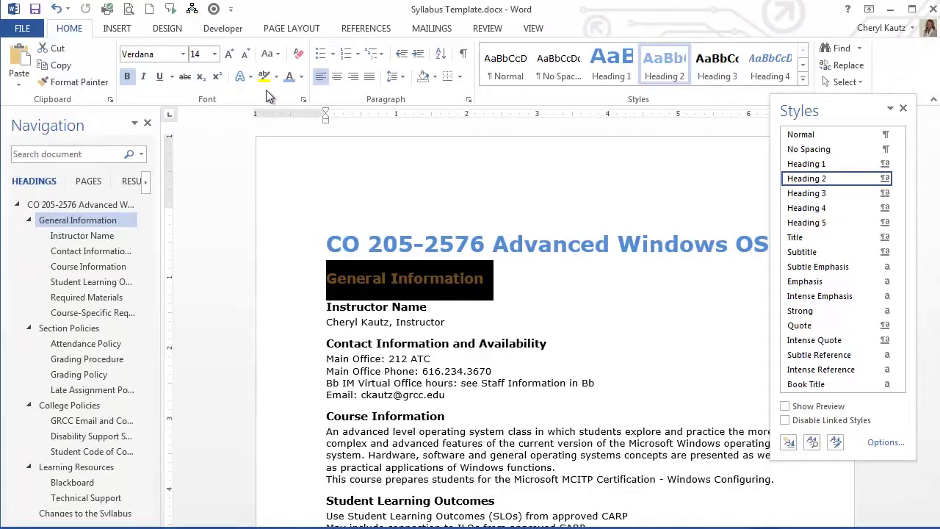
right_click(655, 68)
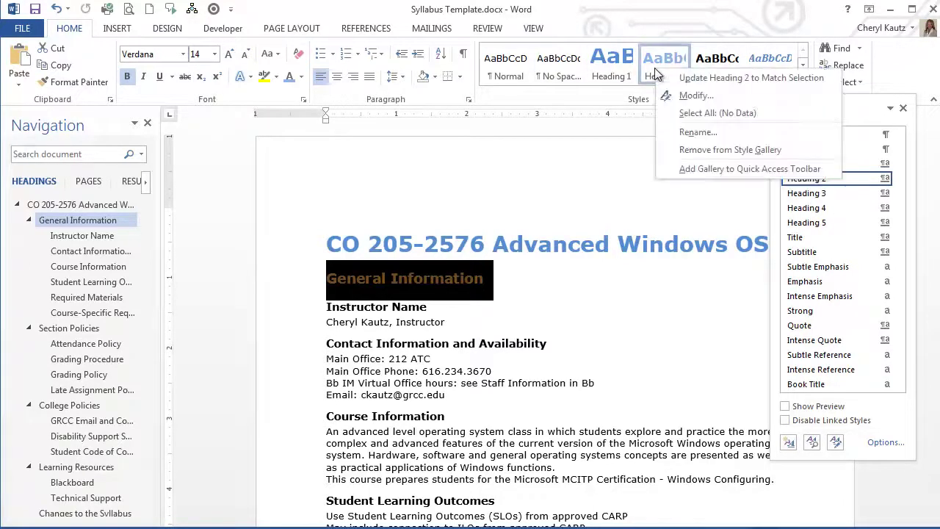
left_click(694, 78)
left_click(600, 302)
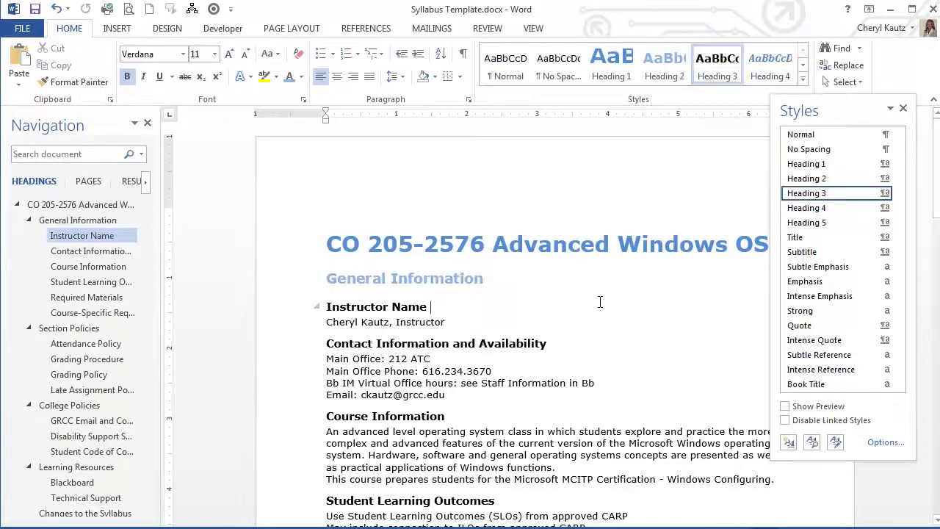